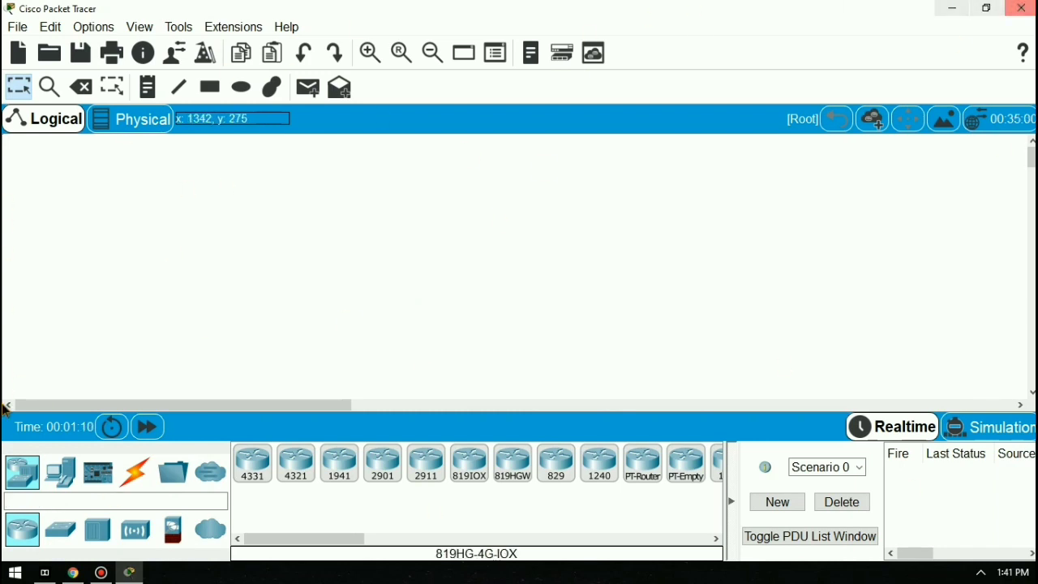
# Place a generic PC and, to its left, a generic server in the empty logical workspace
pyautogui.click(65, 475)
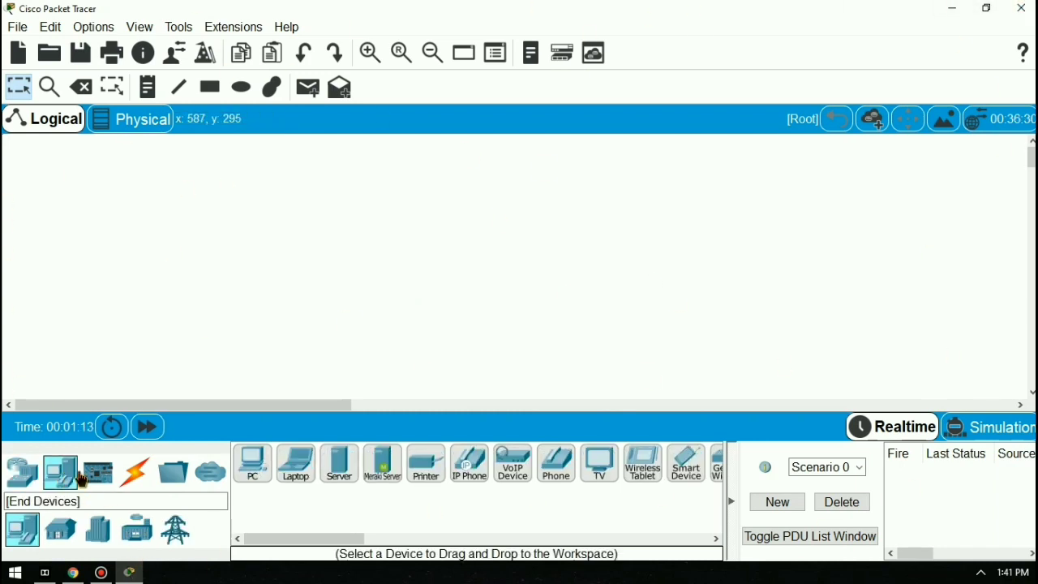
pyautogui.click(258, 471)
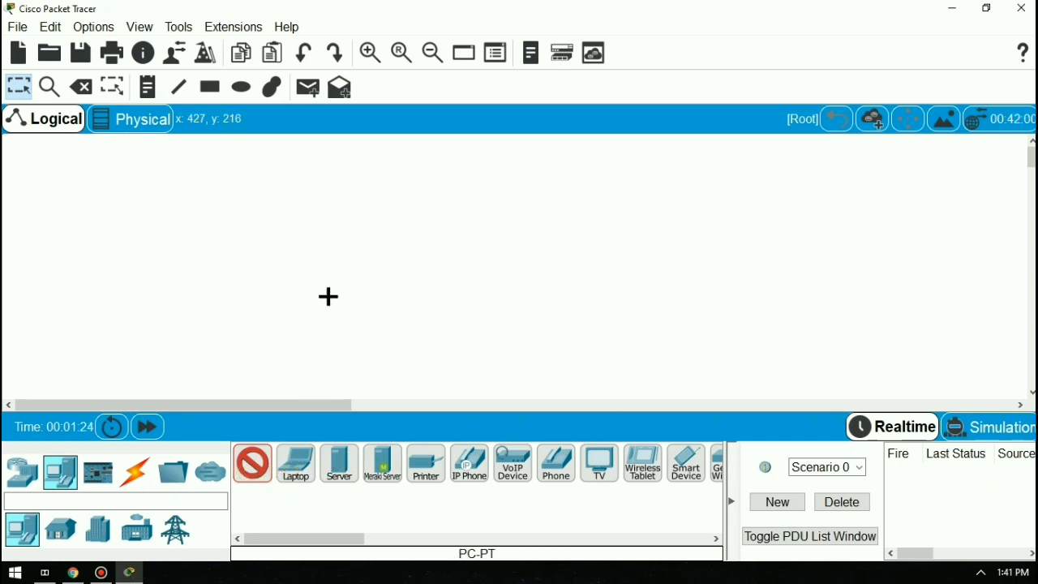
pyautogui.click(410, 291)
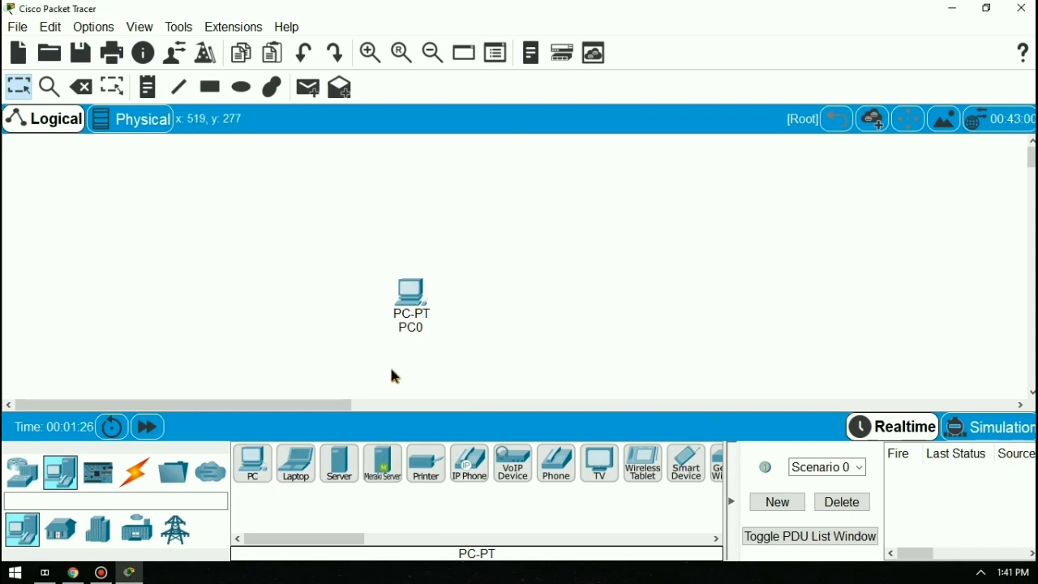
pyautogui.click(347, 475)
pyautogui.click(241, 296)
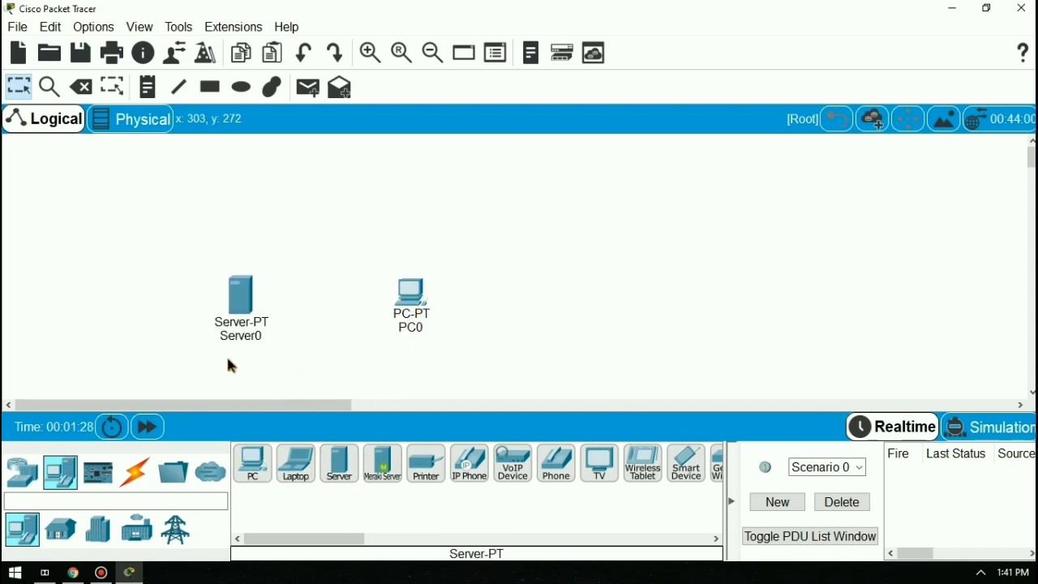
# Connect the server to the PC with an automatically chosen cable type
pyautogui.click(135, 472)
pyautogui.click(253, 463)
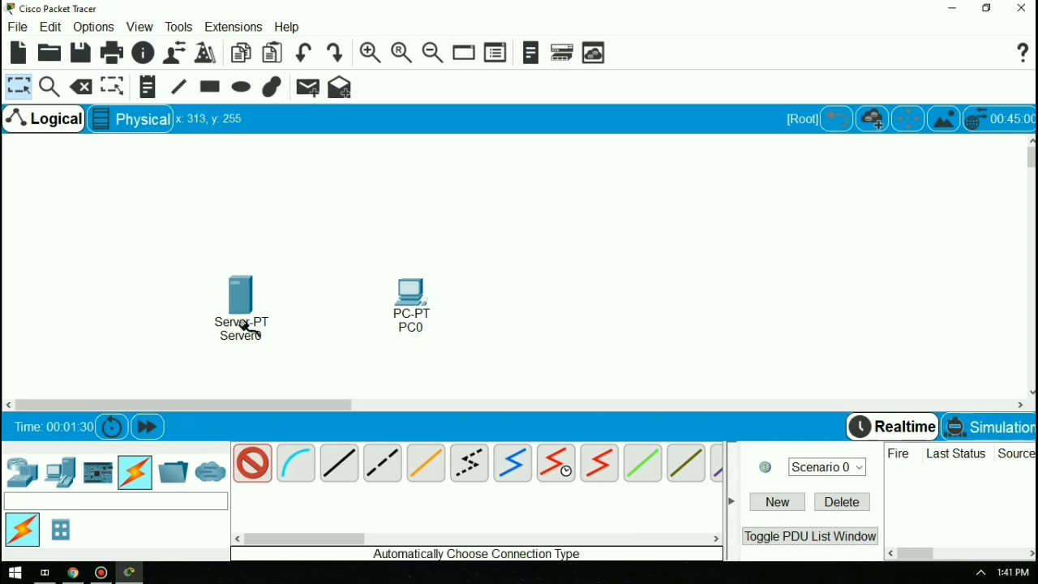
pyautogui.click(243, 325)
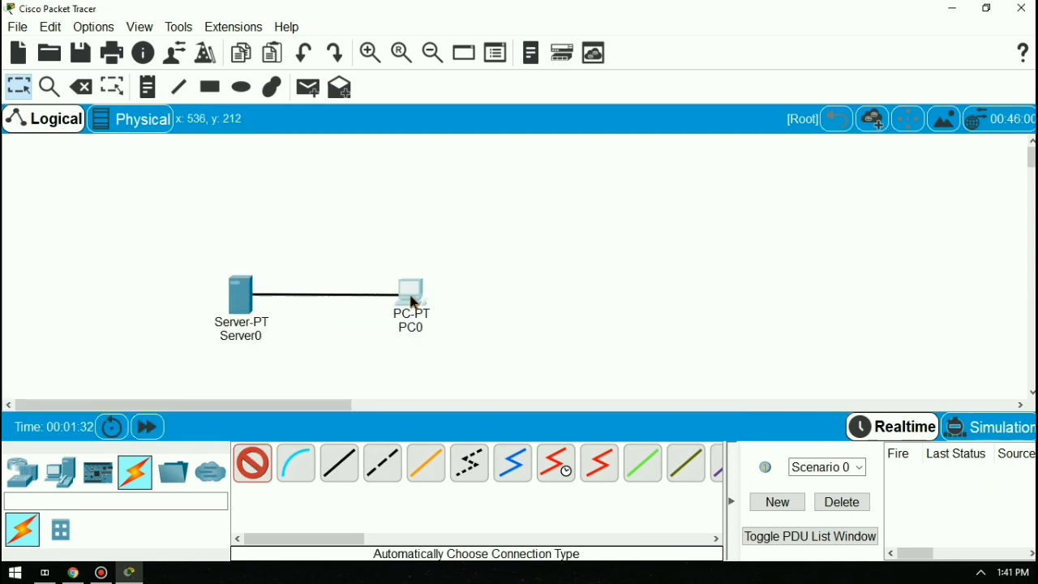
pyautogui.click(413, 302)
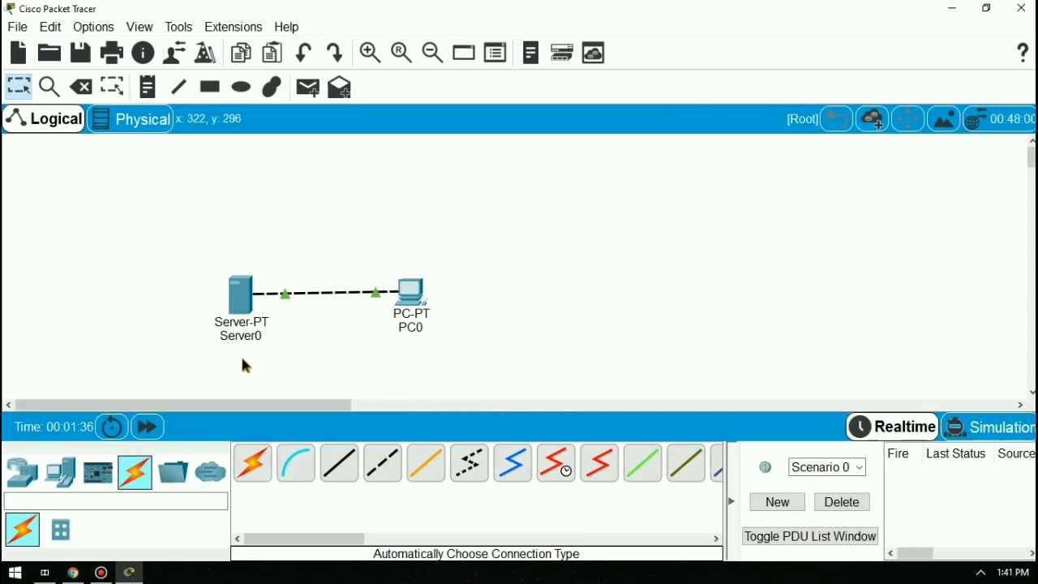
pyautogui.moveTo(229, 358); pyautogui.dragTo(91, 302)
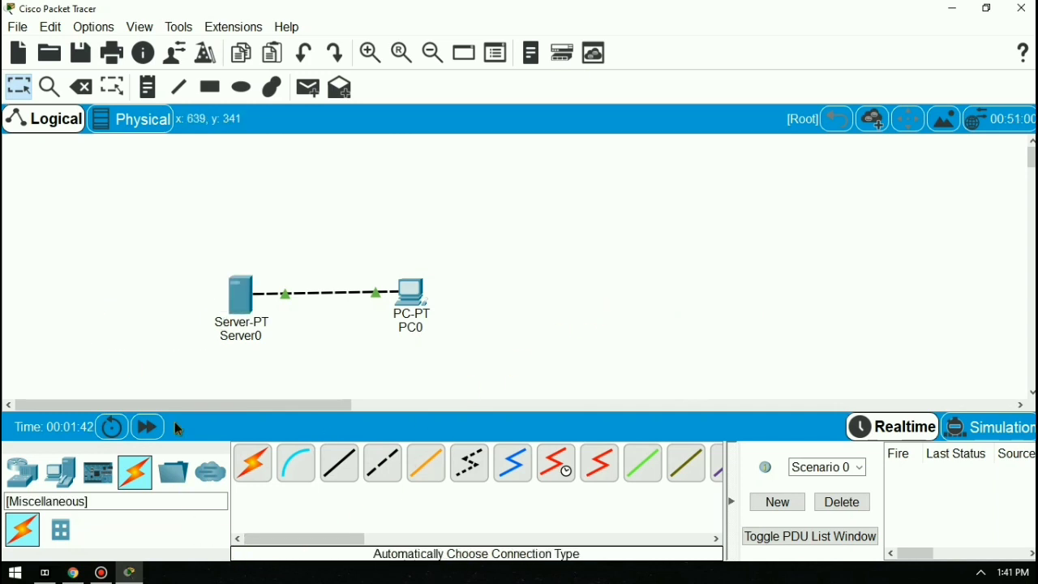
pyautogui.click(23, 473)
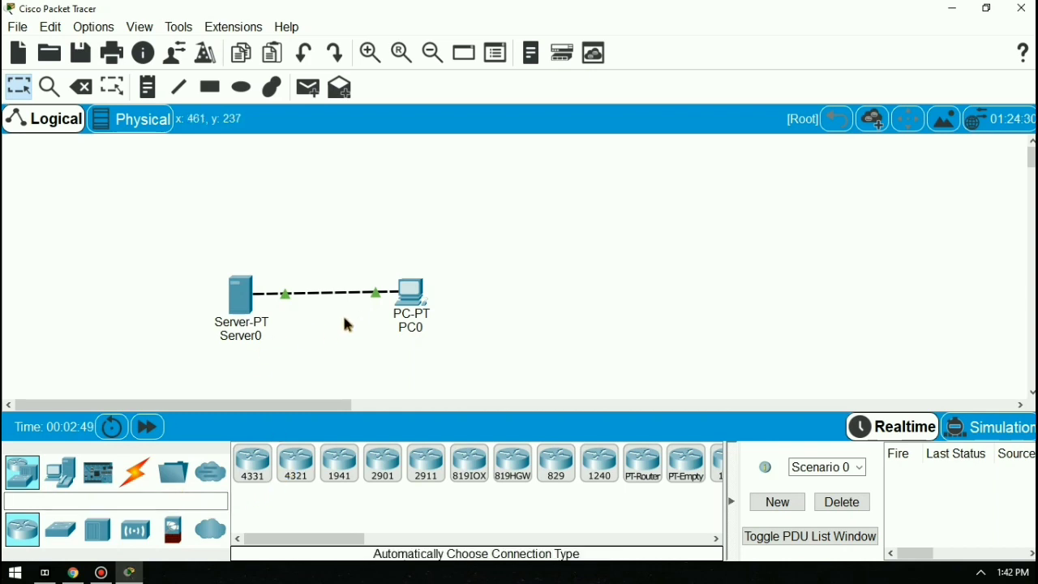
# Give Server0 the static IPv4 address 192.168.1.1 with subnet mask 255.255.255.0
pyautogui.moveTo(243, 295)
pyautogui.click(242, 310)
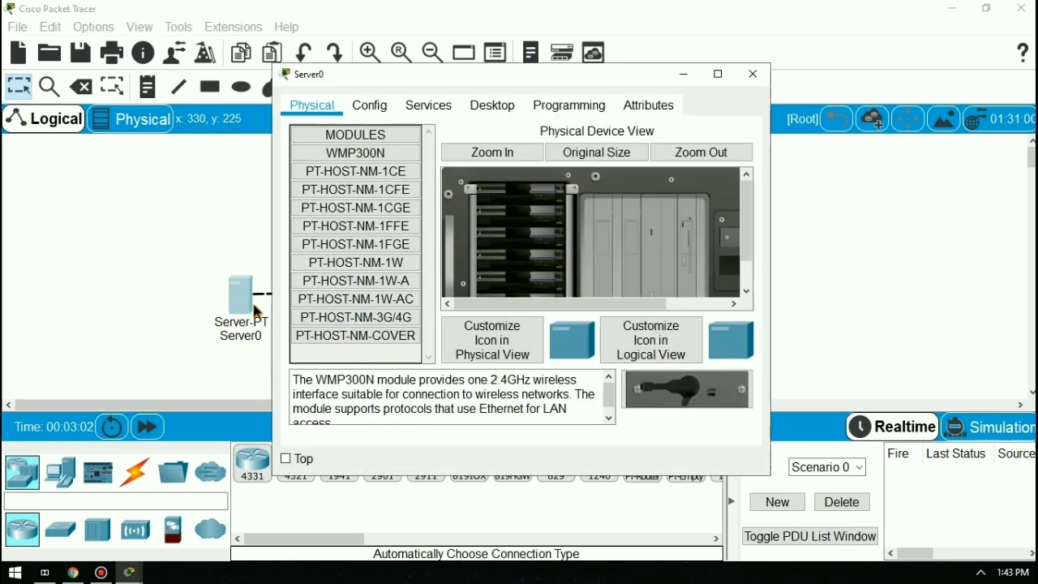
pyautogui.click(492, 104)
pyautogui.click(352, 188)
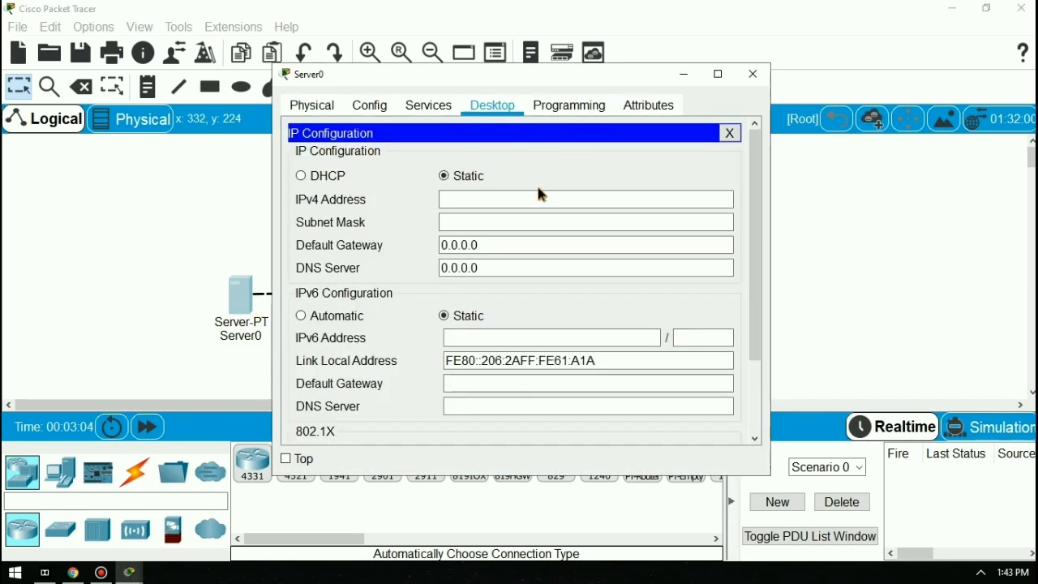
pyautogui.click(526, 203)
pyautogui.write('192.168')
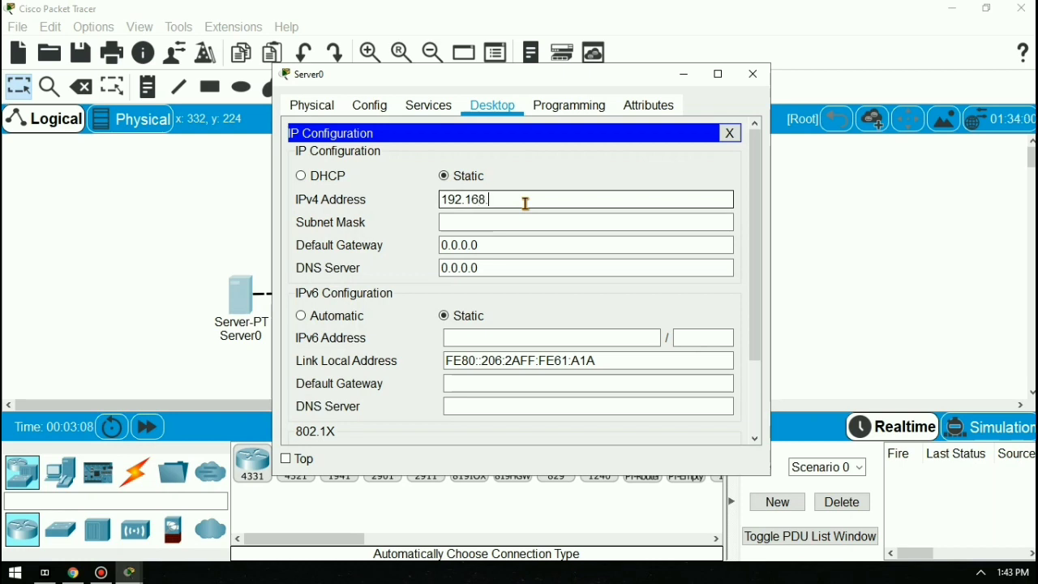
pyautogui.write('.1.1')
pyautogui.click(539, 220)
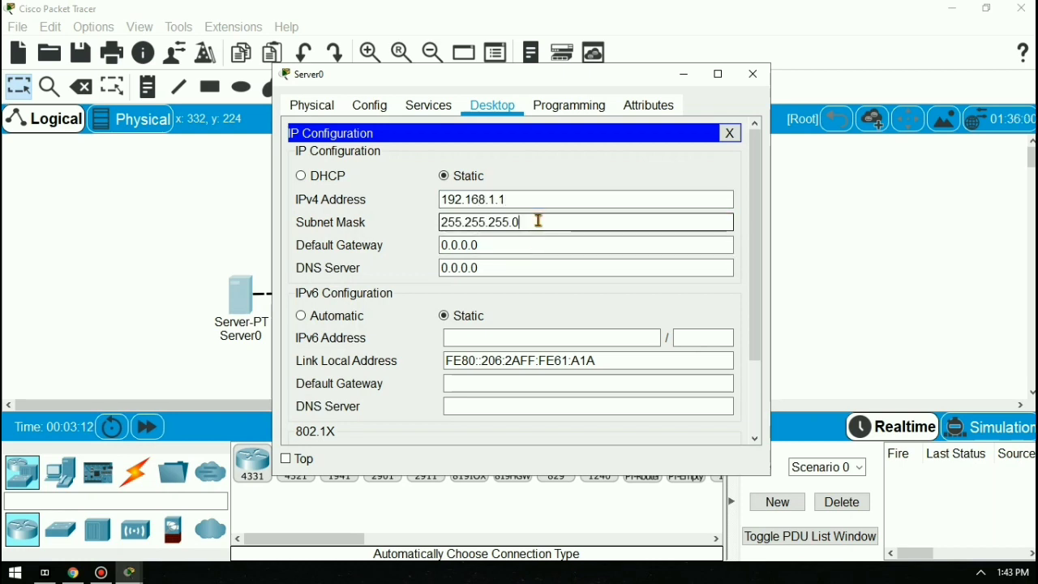
pyautogui.click(766, 74)
# Give PC0 the static IPv4 address 192.168.1.2 with subnet mask 255.255.255.0
pyautogui.click(412, 296)
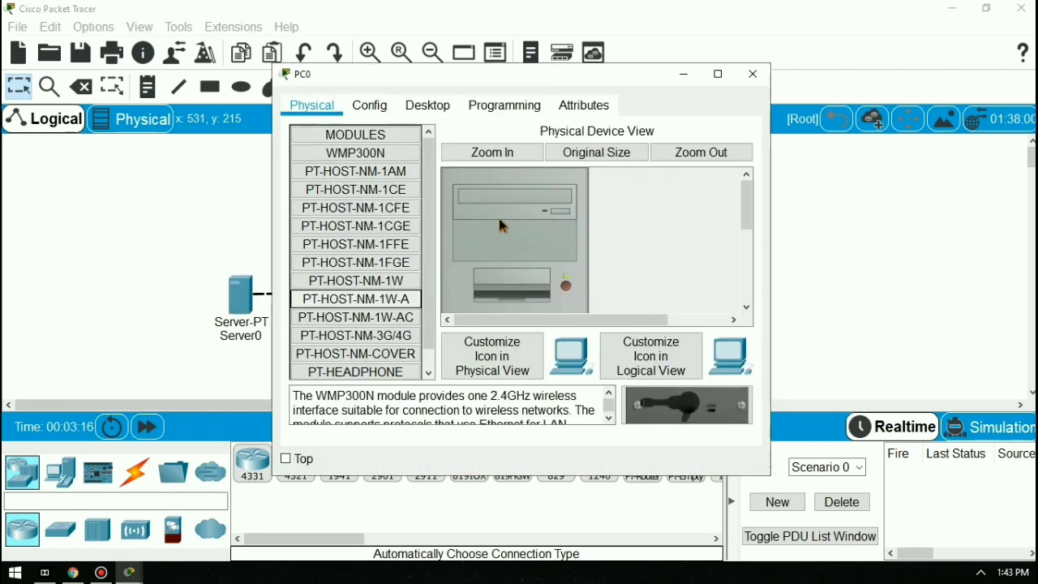
pyautogui.click(427, 105)
pyautogui.click(355, 157)
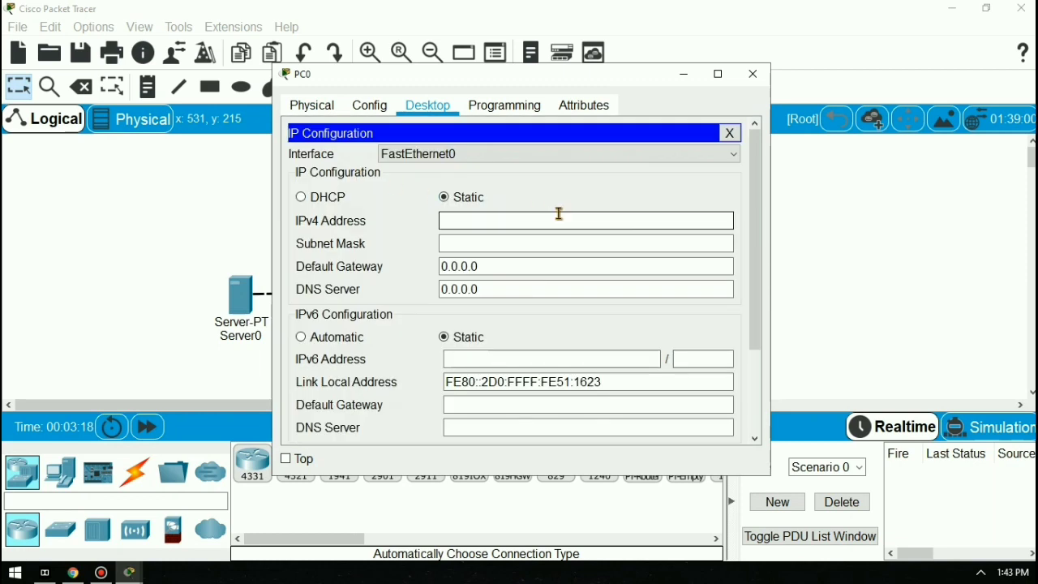
pyautogui.click(560, 221)
pyautogui.write('192.168.1.')
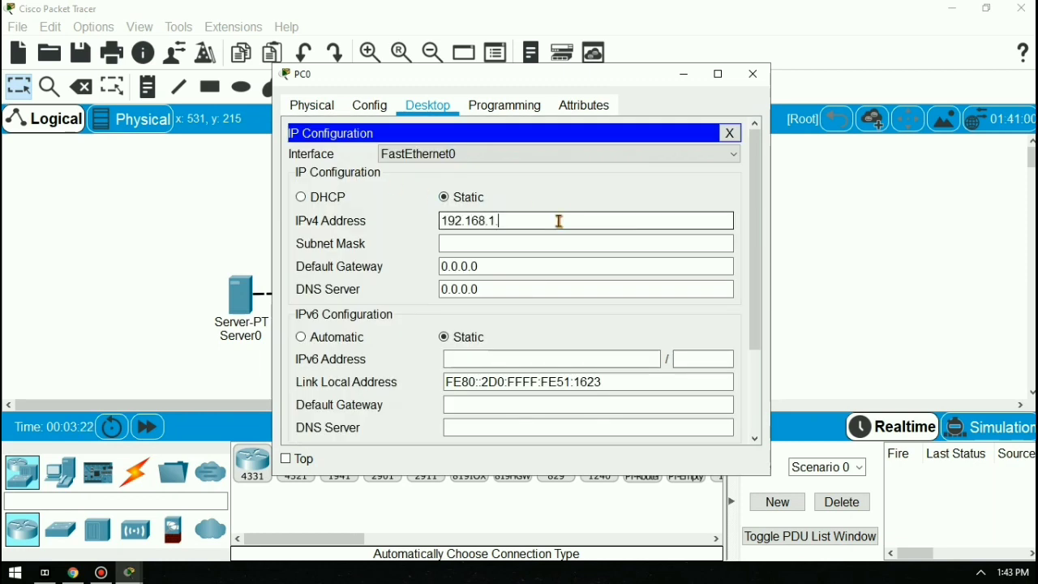
pyautogui.write('2')
pyautogui.click(561, 243)
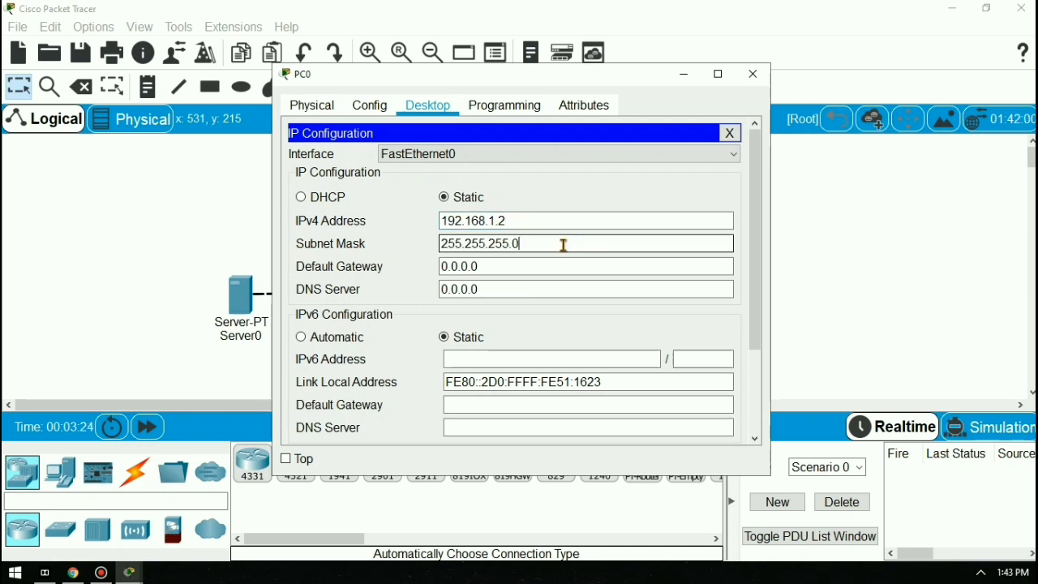
pyautogui.click(730, 133)
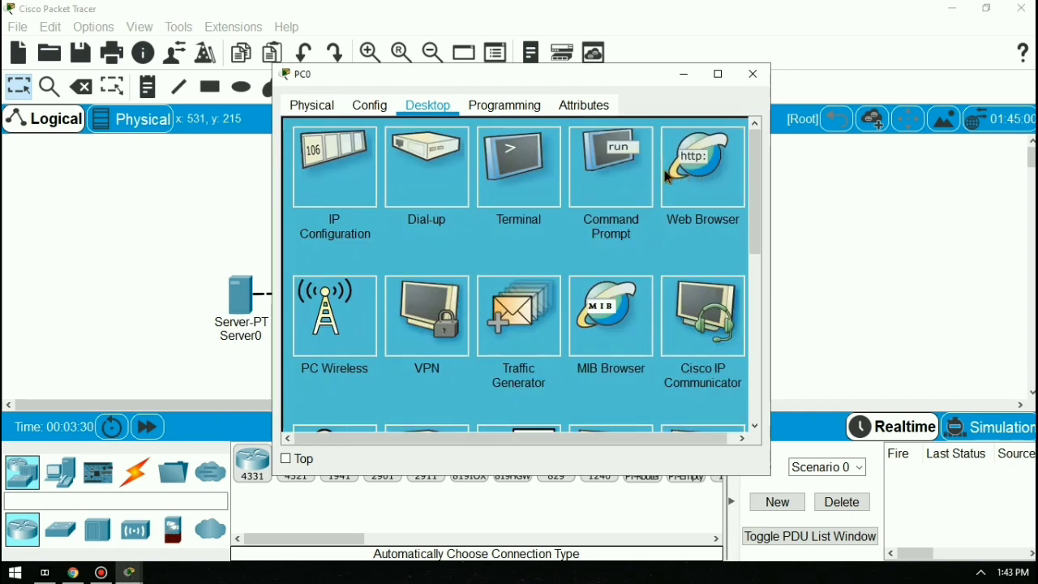
# Ping the server at 192.168.1.1 from PC0's Command Prompt and examine the replies
pyautogui.click(668, 177)
pyautogui.click(739, 133)
pyautogui.click(618, 177)
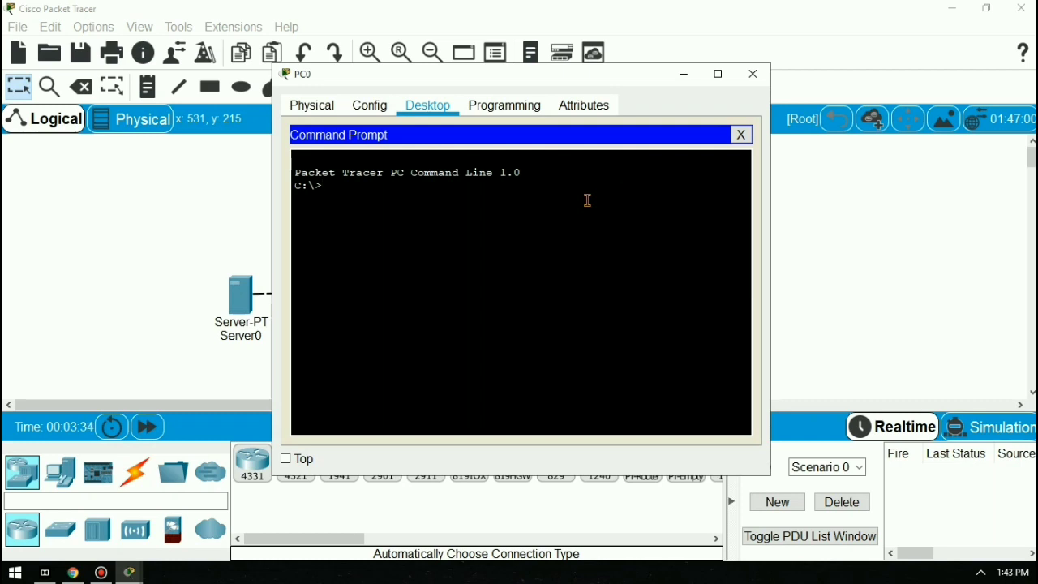
pyautogui.write('ping')
pyautogui.write('192.168')
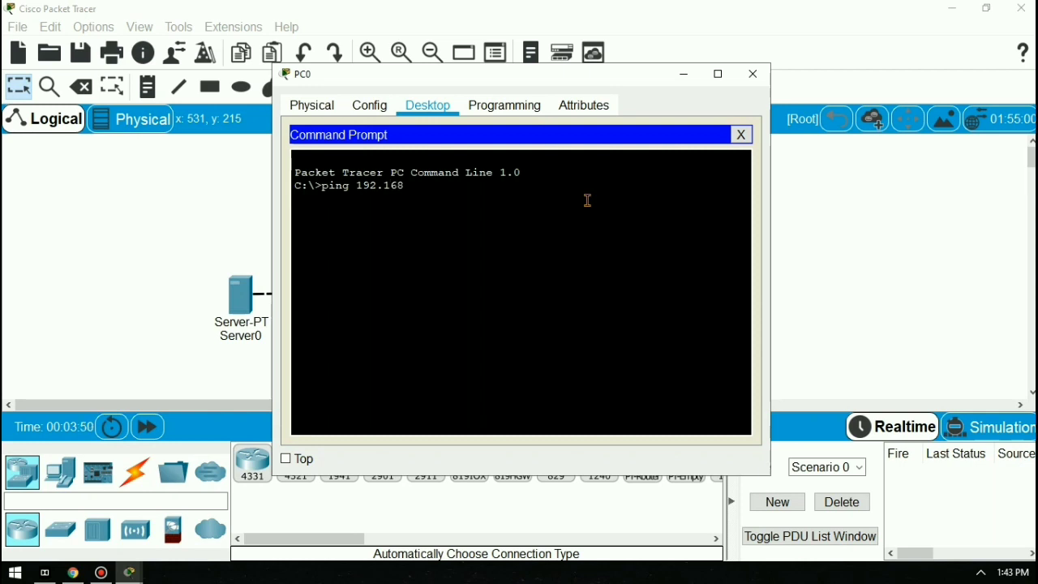
pyautogui.write('.1.1')
pyautogui.press('Return')
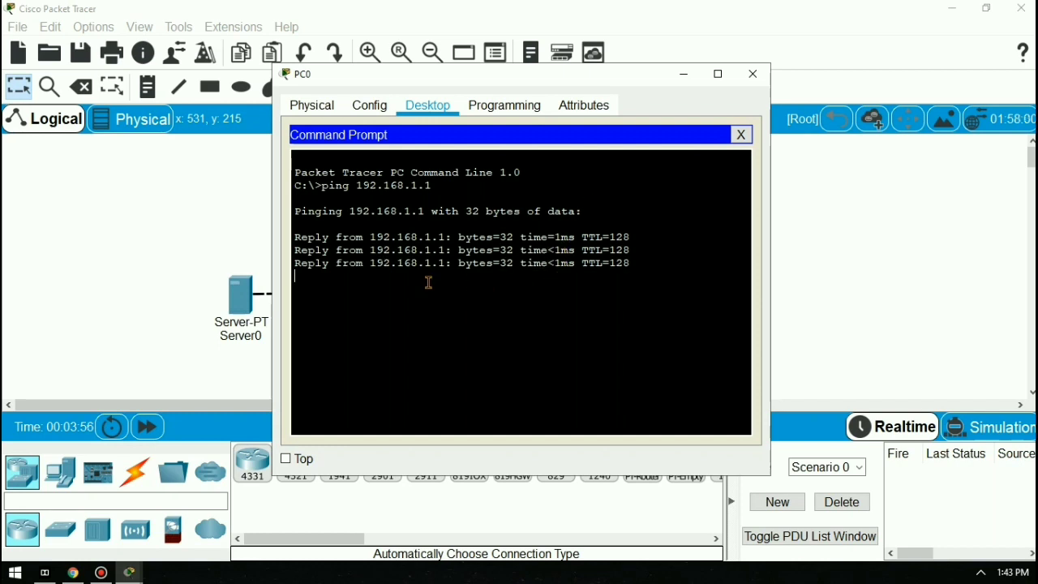
pyautogui.moveTo(654, 280); pyautogui.dragTo(295, 239)
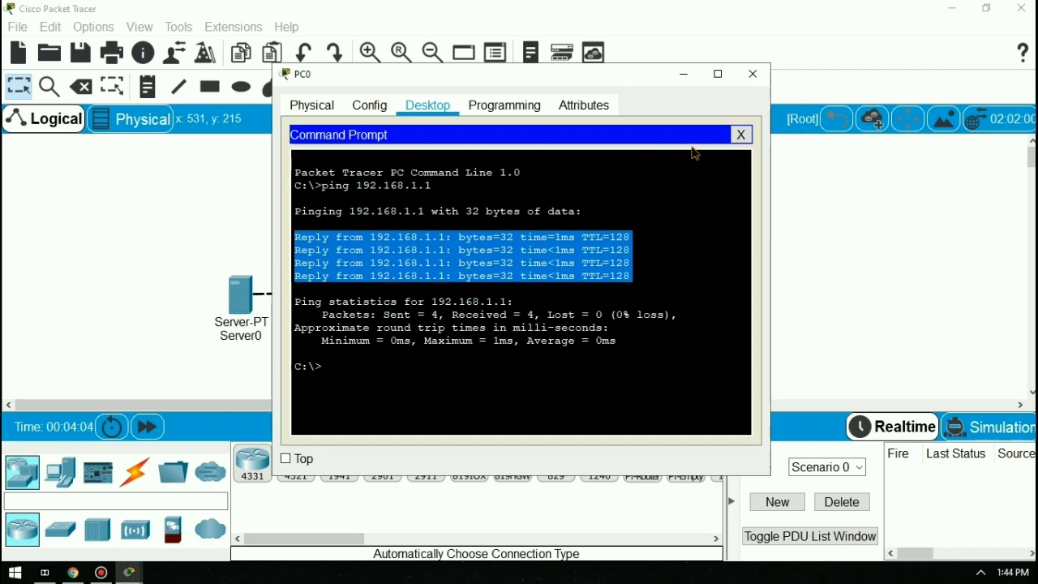
pyautogui.click(685, 74)
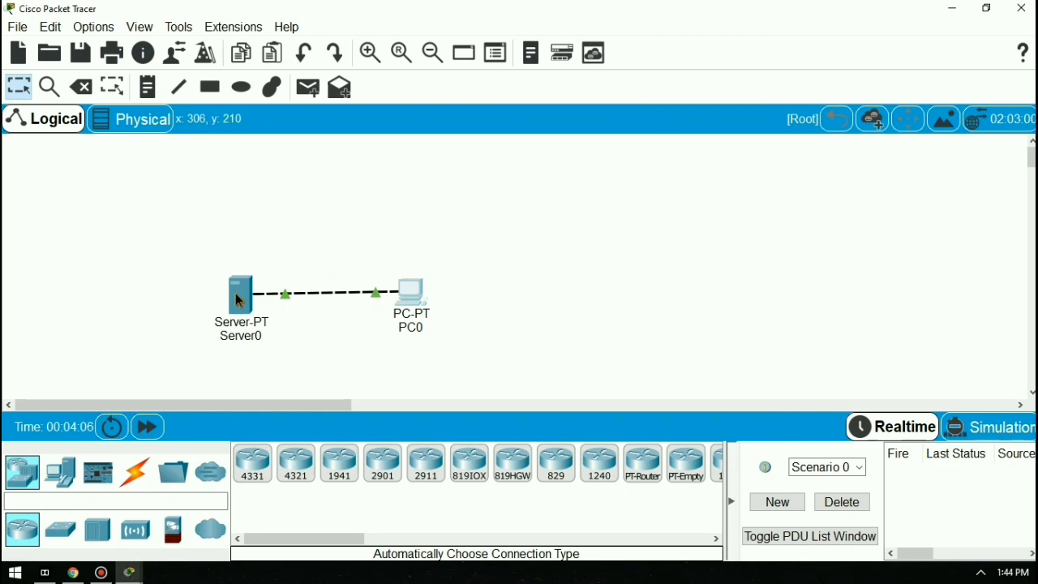
# Examine the HTTP and HTTPS service settings and the web file list on Server0
pyautogui.moveTo(240, 302)
pyautogui.click(243, 305)
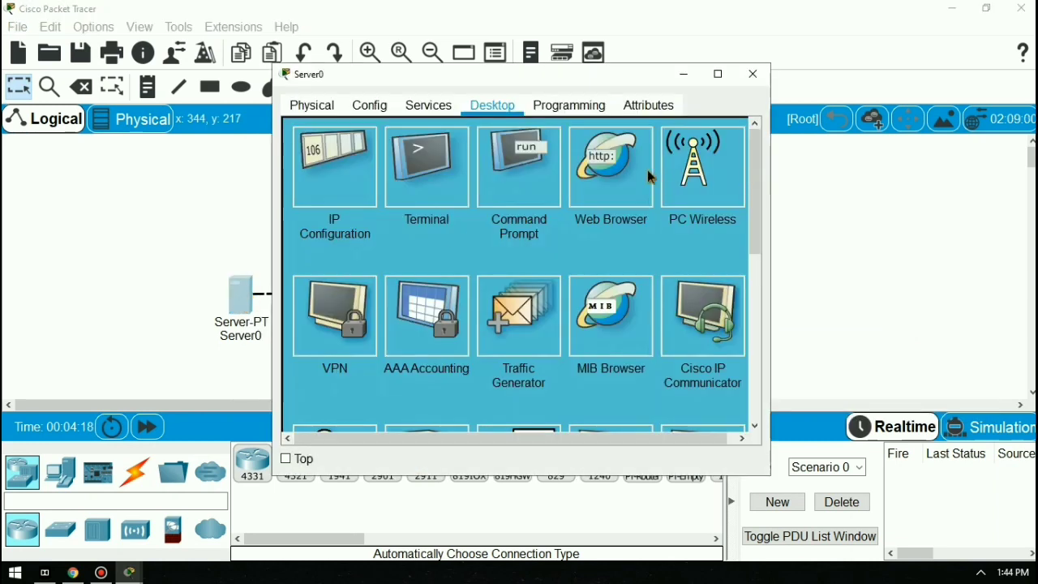
pyautogui.click(428, 106)
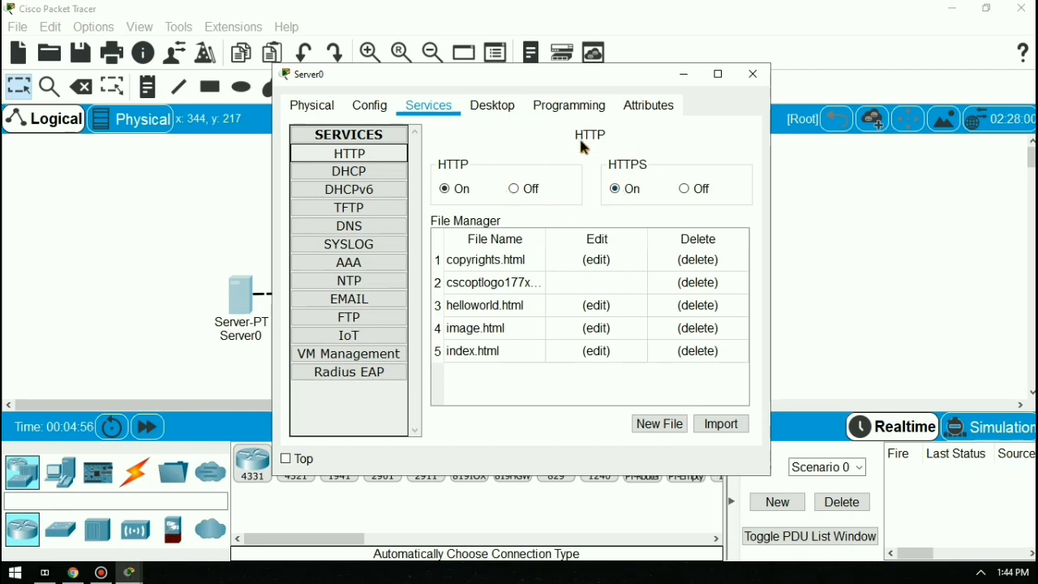
pyautogui.click(754, 71)
# Load 192.168.1.1 in PC0's Web Browser and examine the heading of the served page
pyautogui.click(406, 295)
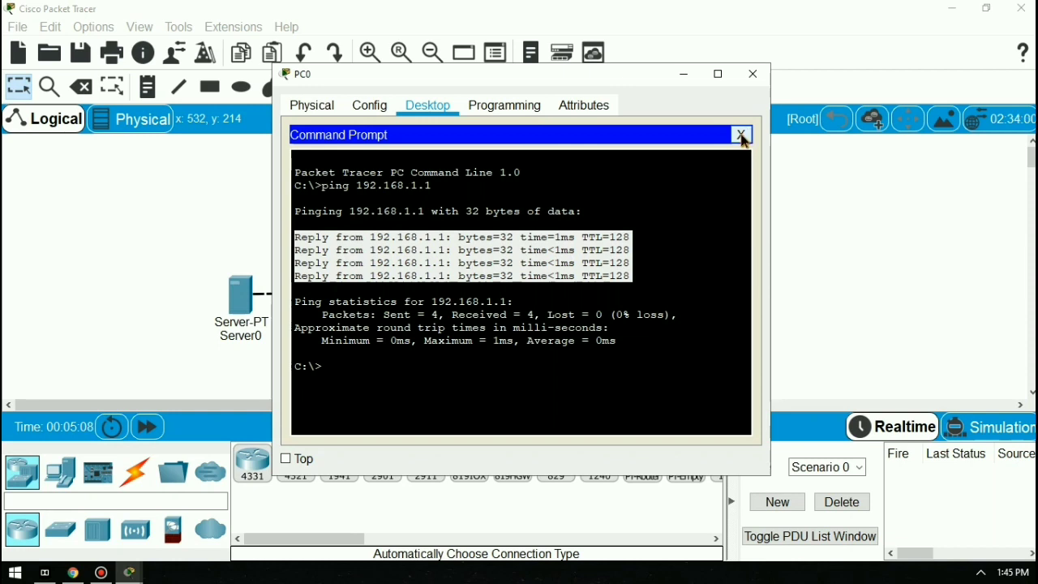
pyautogui.click(741, 135)
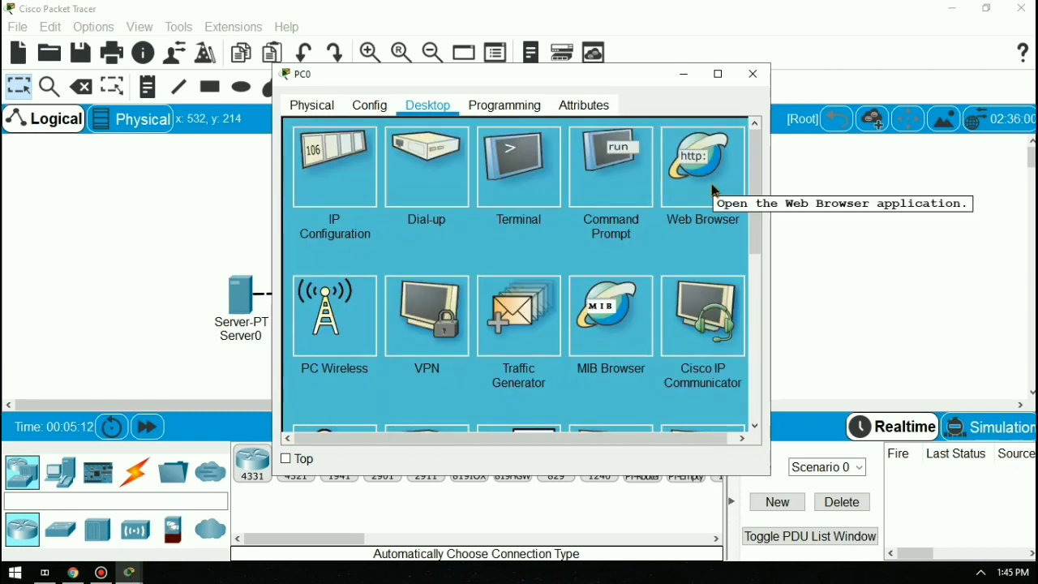
pyautogui.click(562, 154)
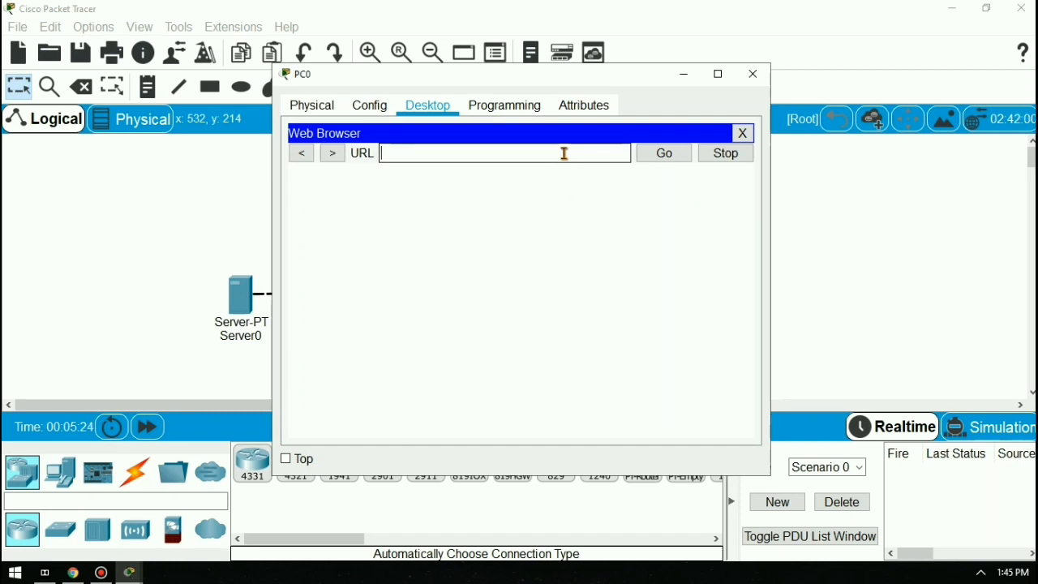
pyautogui.write('192.168')
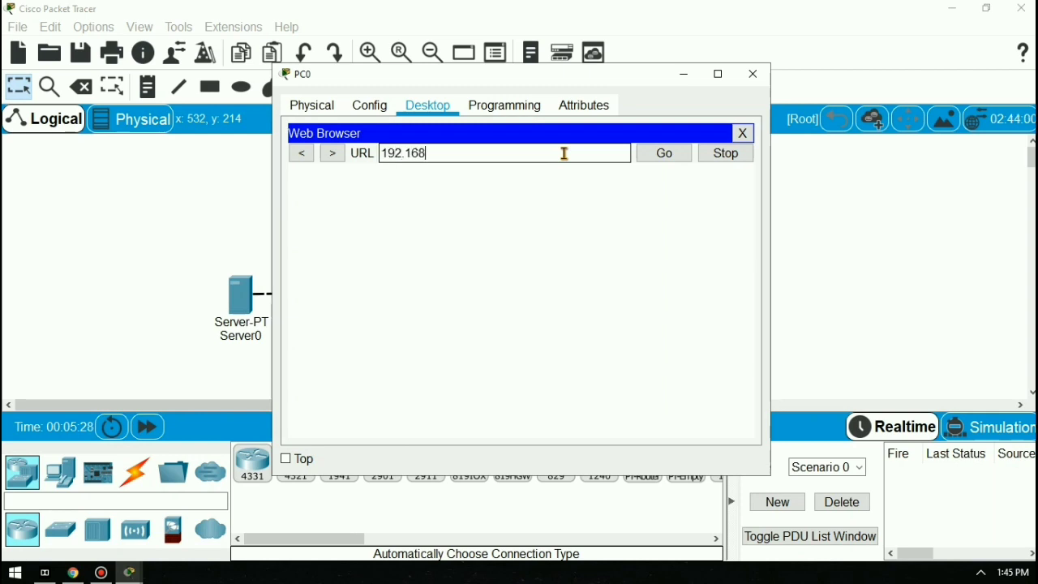
pyautogui.write('.1.1')
pyautogui.click(673, 156)
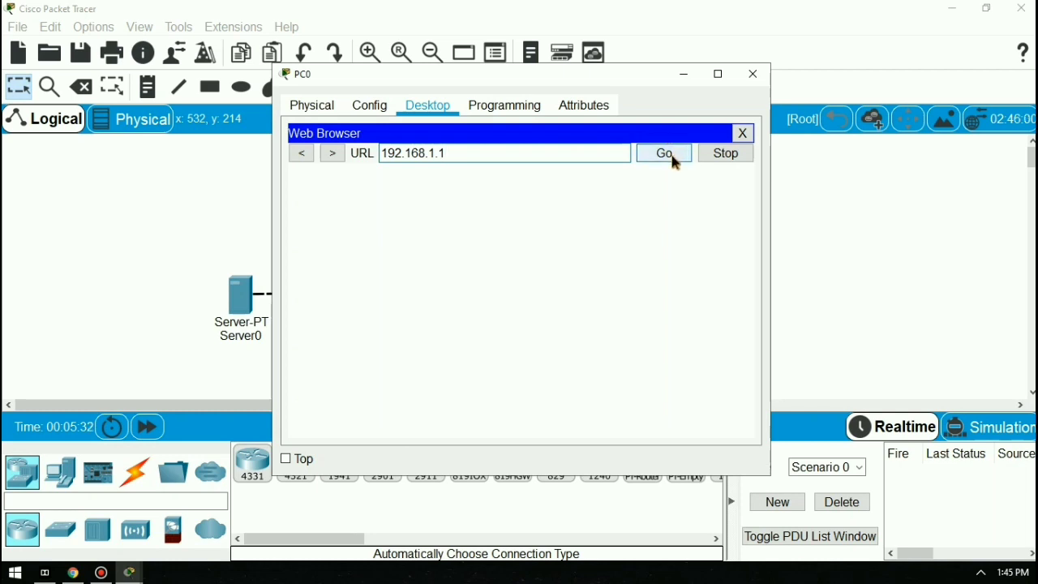
pyautogui.click(676, 160)
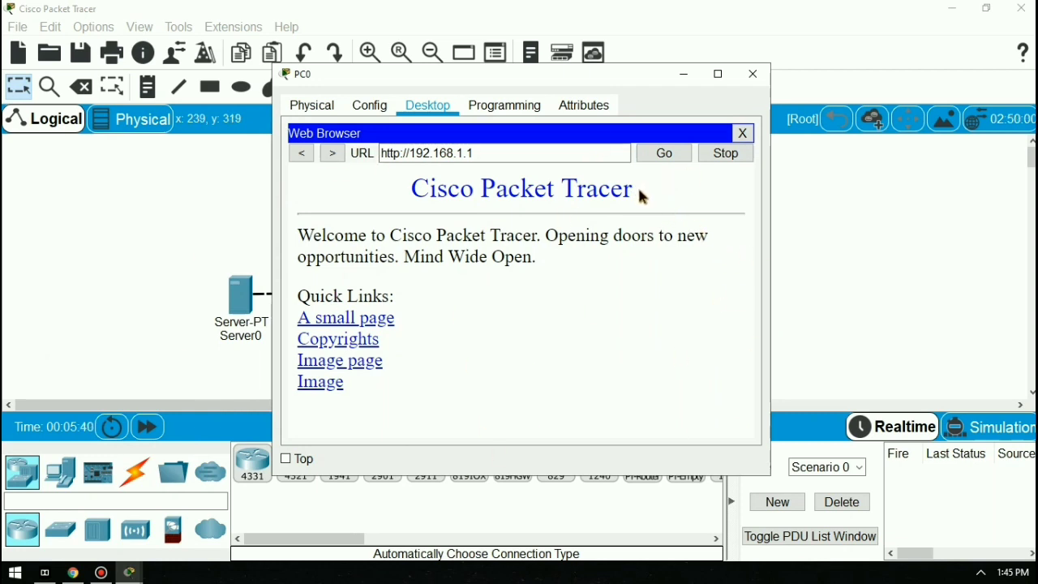
pyautogui.moveTo(638, 191); pyautogui.dragTo(684, 214)
pyautogui.moveTo(625, 188); pyautogui.dragTo(409, 188)
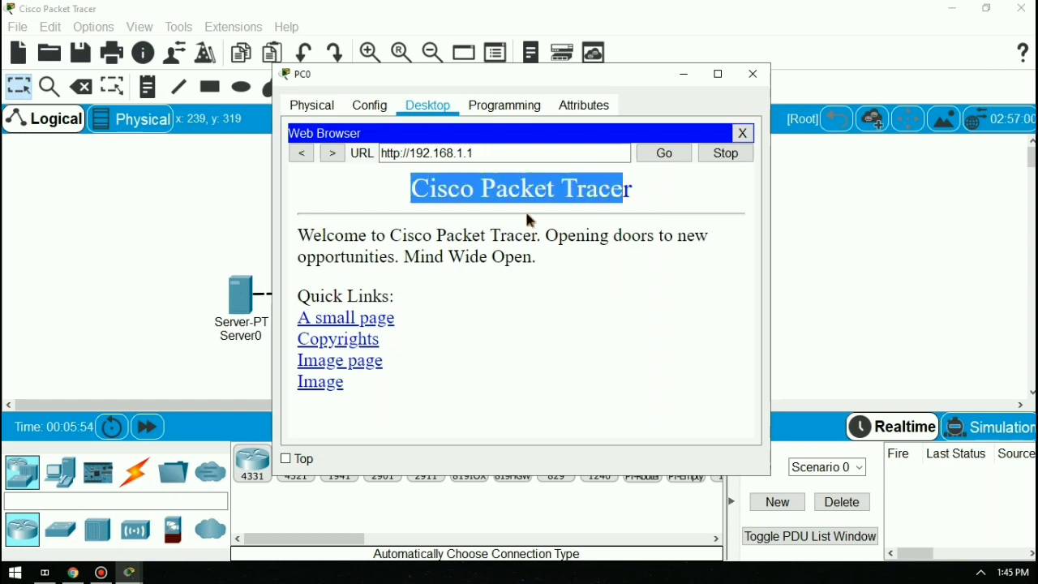
pyautogui.click(676, 188)
pyautogui.click(683, 75)
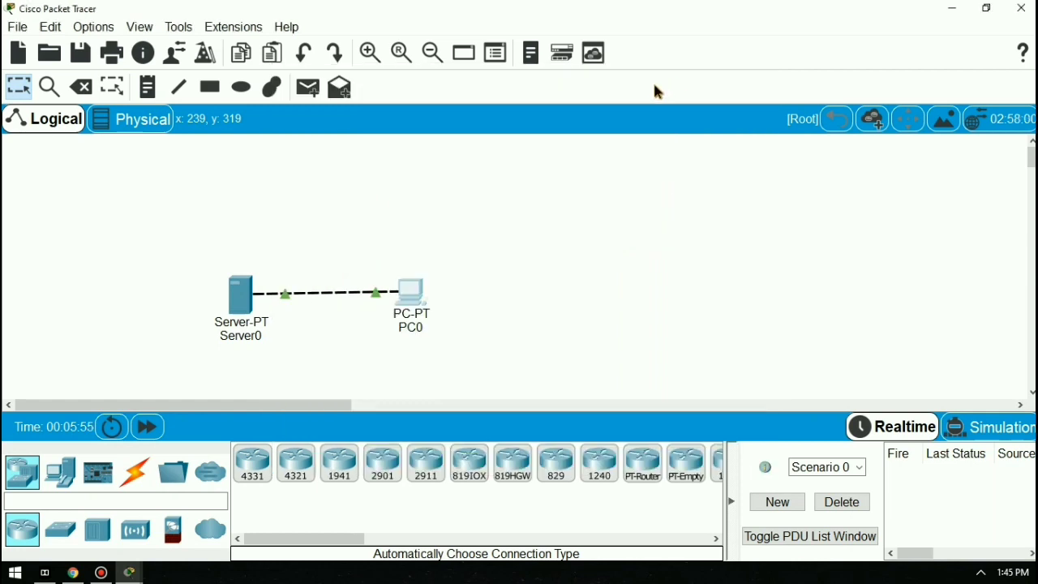
# Open index.html on Server0 for editing and replace its "Cisco Packet Tracer" heading text with "Welcome To Web Server"
pyautogui.click(248, 294)
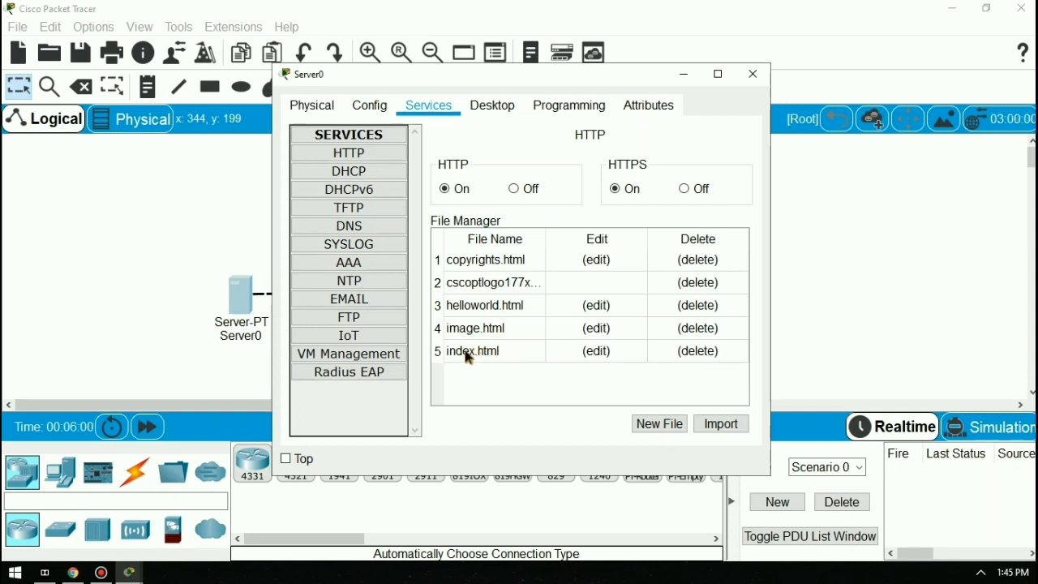
pyautogui.click(598, 351)
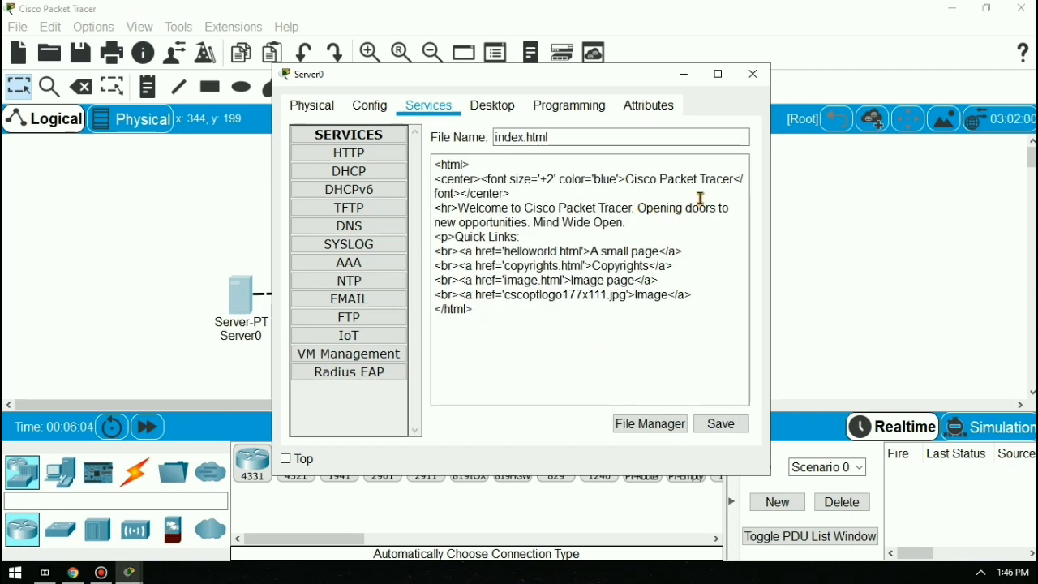
pyautogui.moveTo(733, 180); pyautogui.dragTo(627, 180)
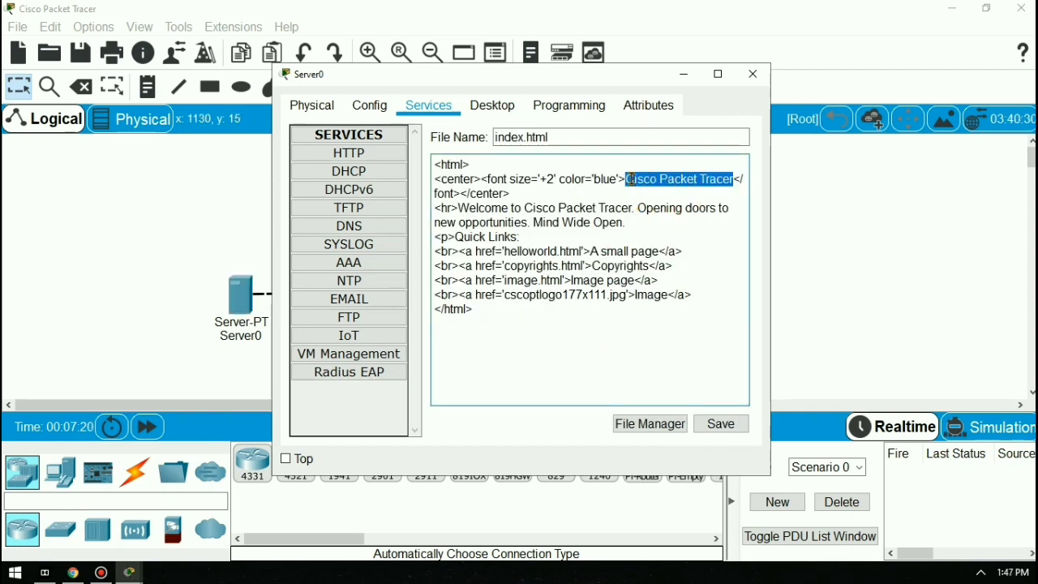
pyautogui.write('We')
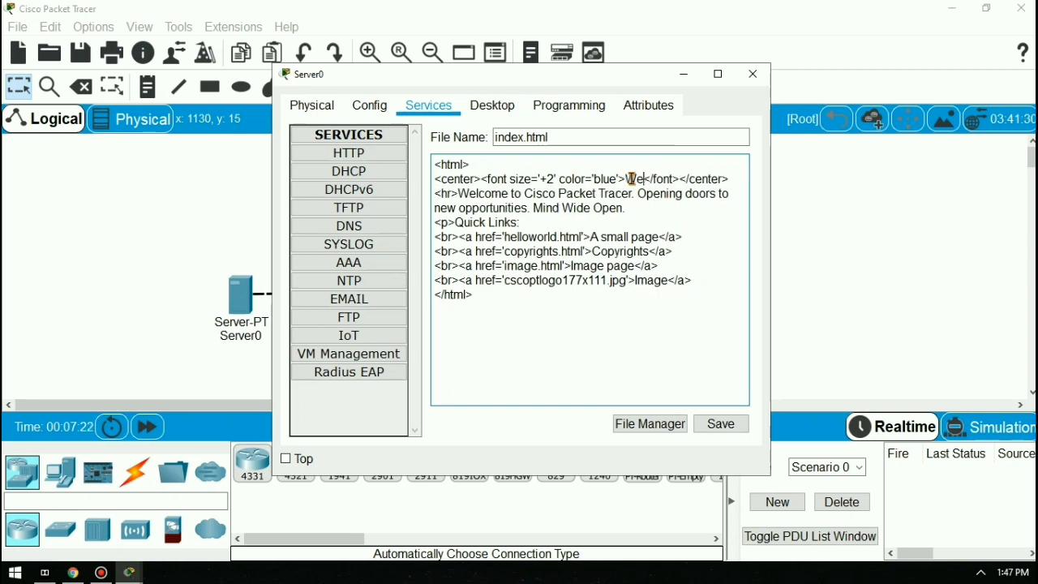
pyautogui.write('lcome ')
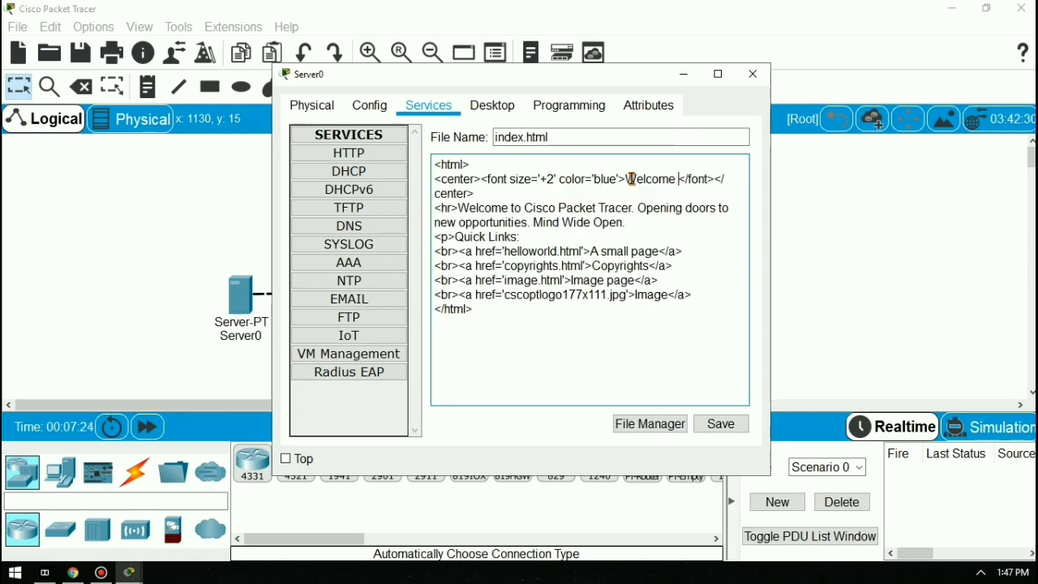
pyautogui.write('To W')
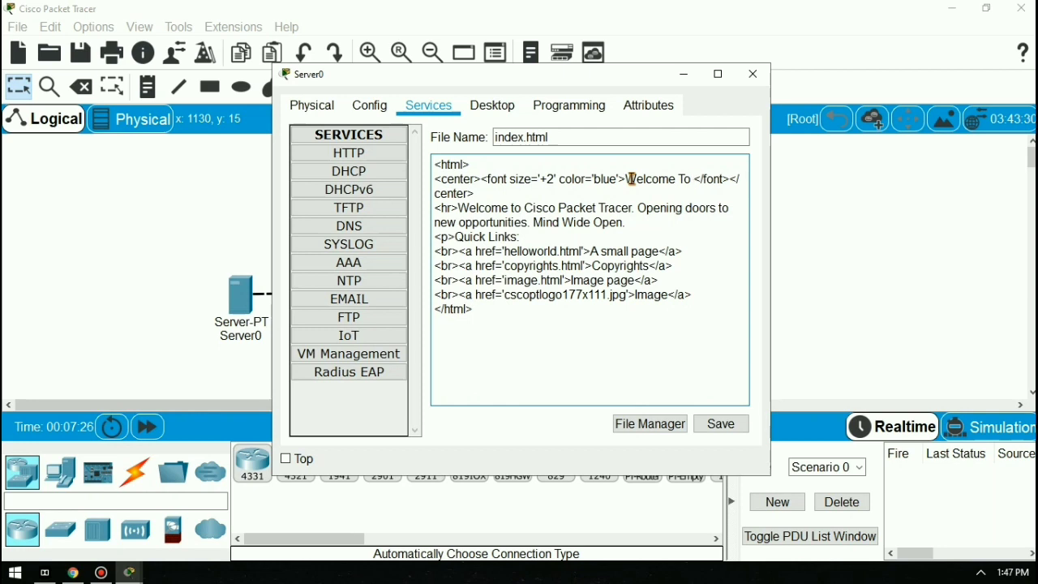
pyautogui.write('eb Se')
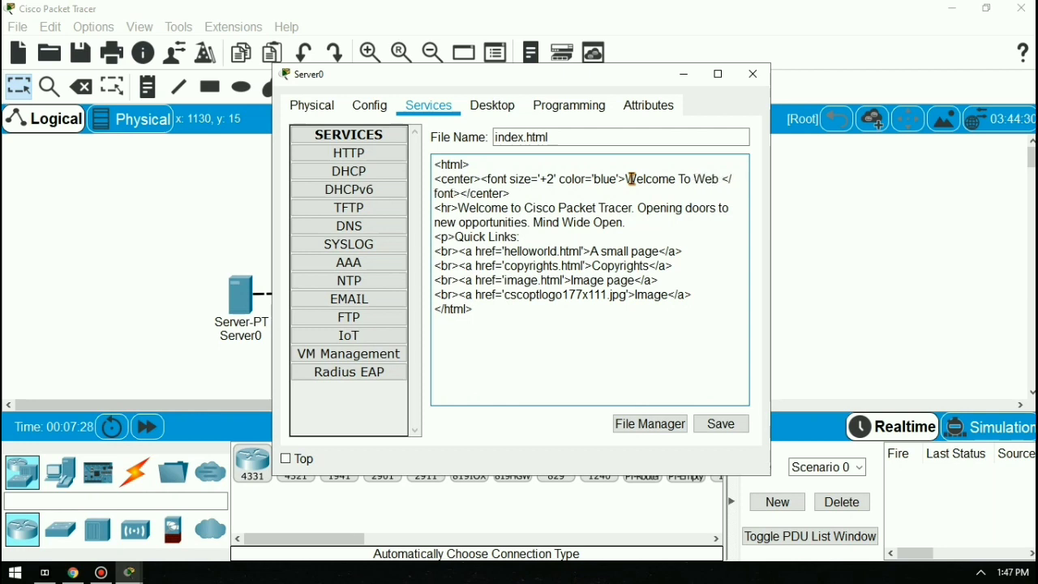
pyautogui.write('rver')
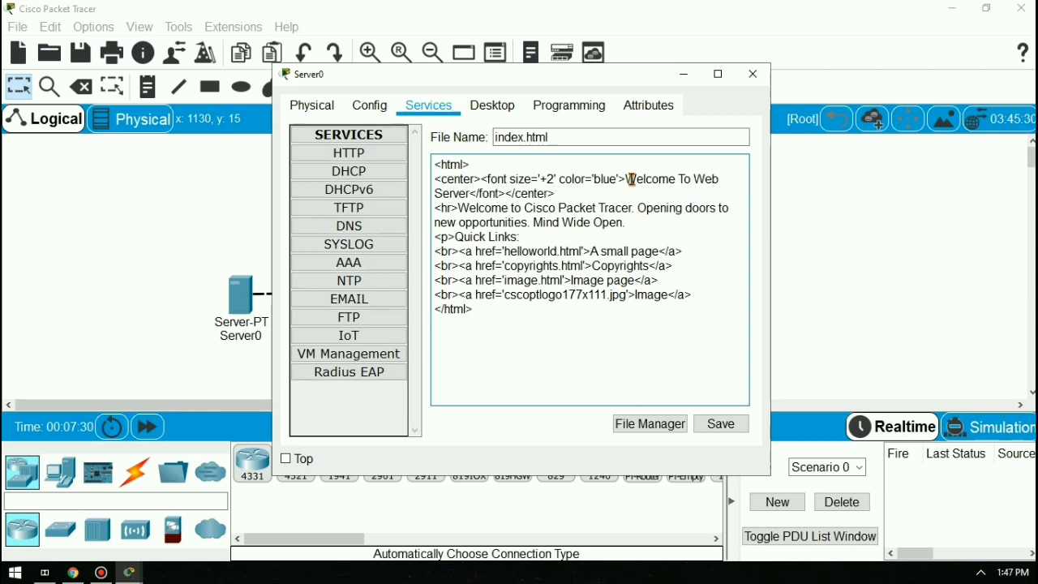
# Save index.html over the existing file and close the Server0 window
pyautogui.click(721, 426)
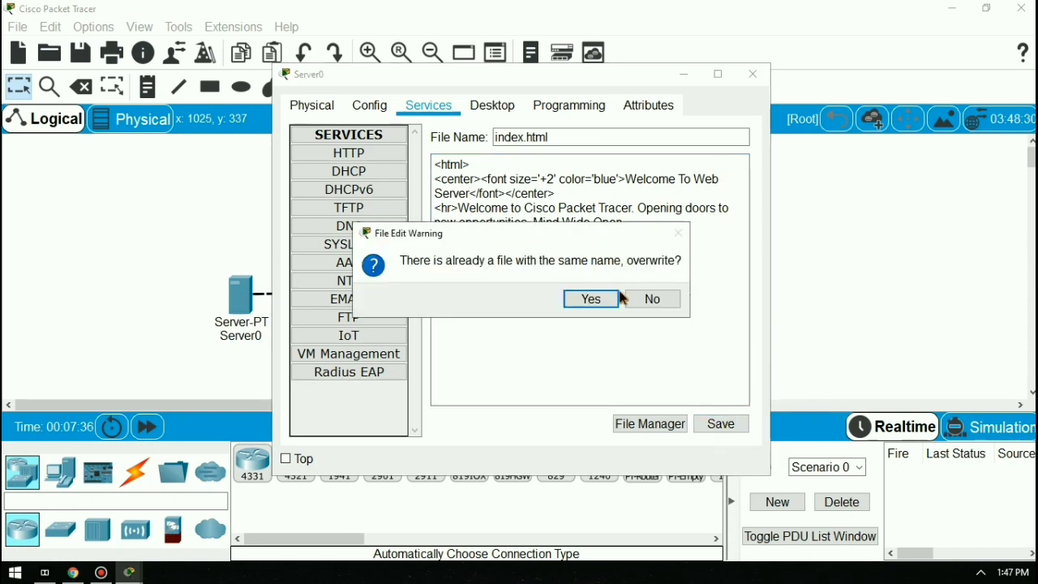
pyautogui.click(591, 299)
pyautogui.click(753, 73)
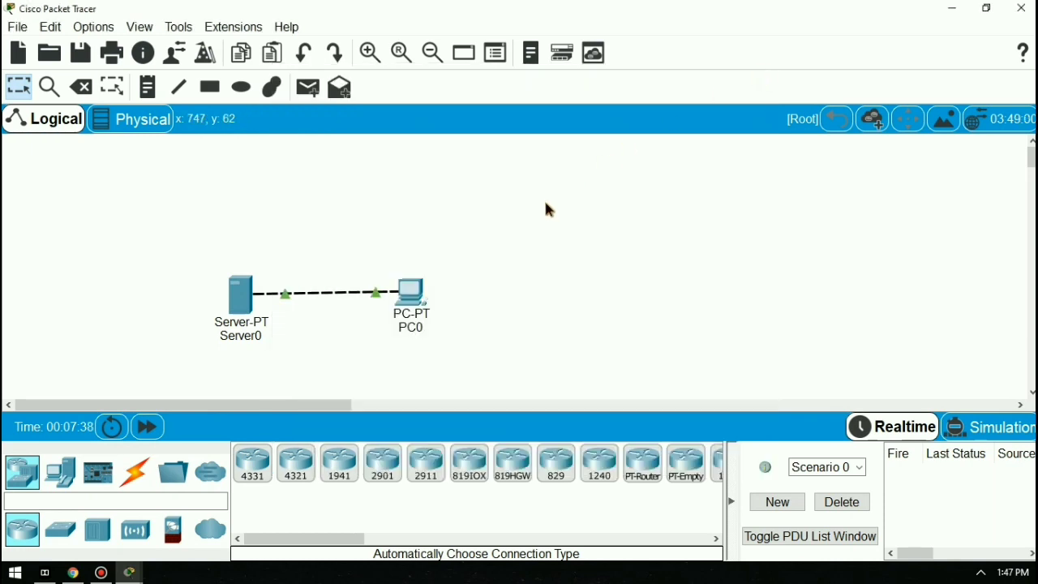
pyautogui.click(407, 294)
pyautogui.click(661, 153)
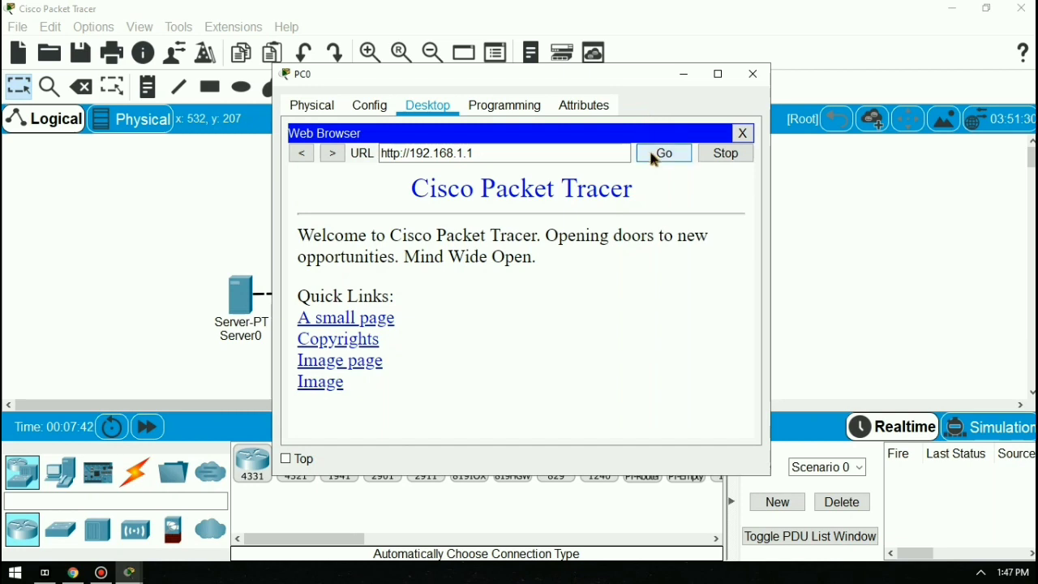
pyautogui.click(658, 156)
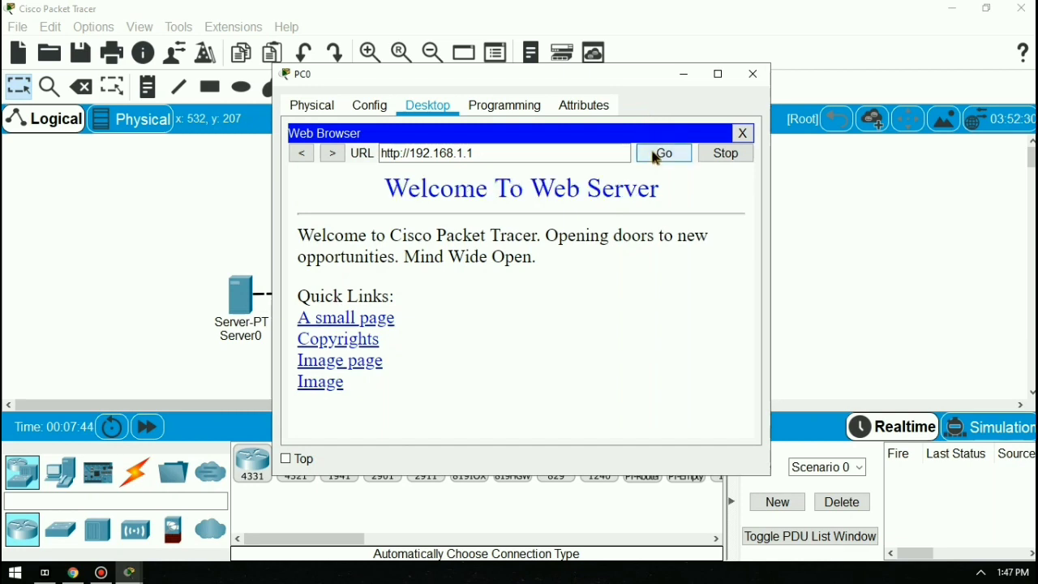